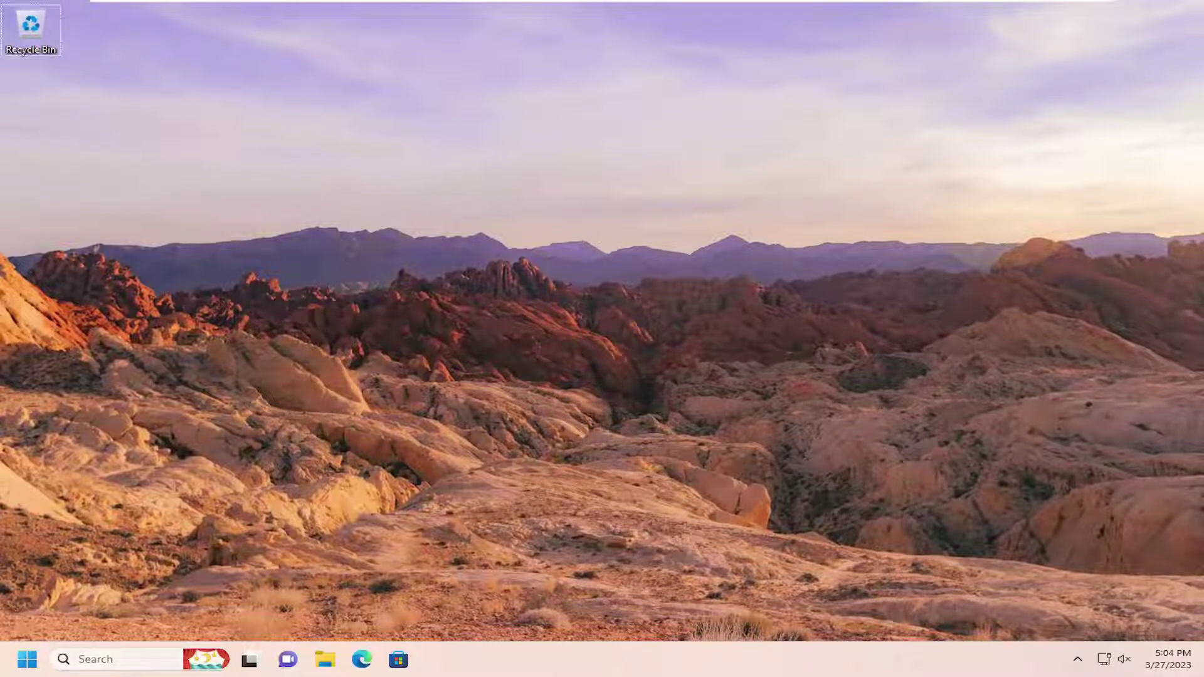
# Launch Device Manager from search and select VMware SVGA 3D under Display adapters
pyautogui.click(82, 658)
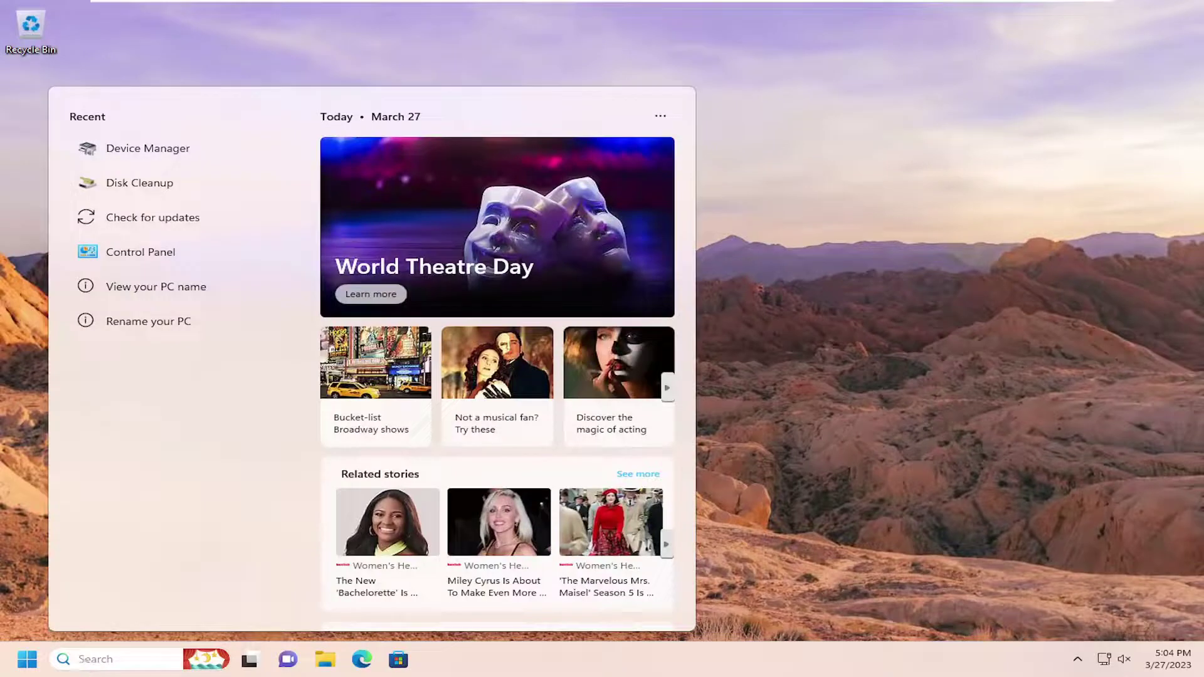
pyautogui.write('de')
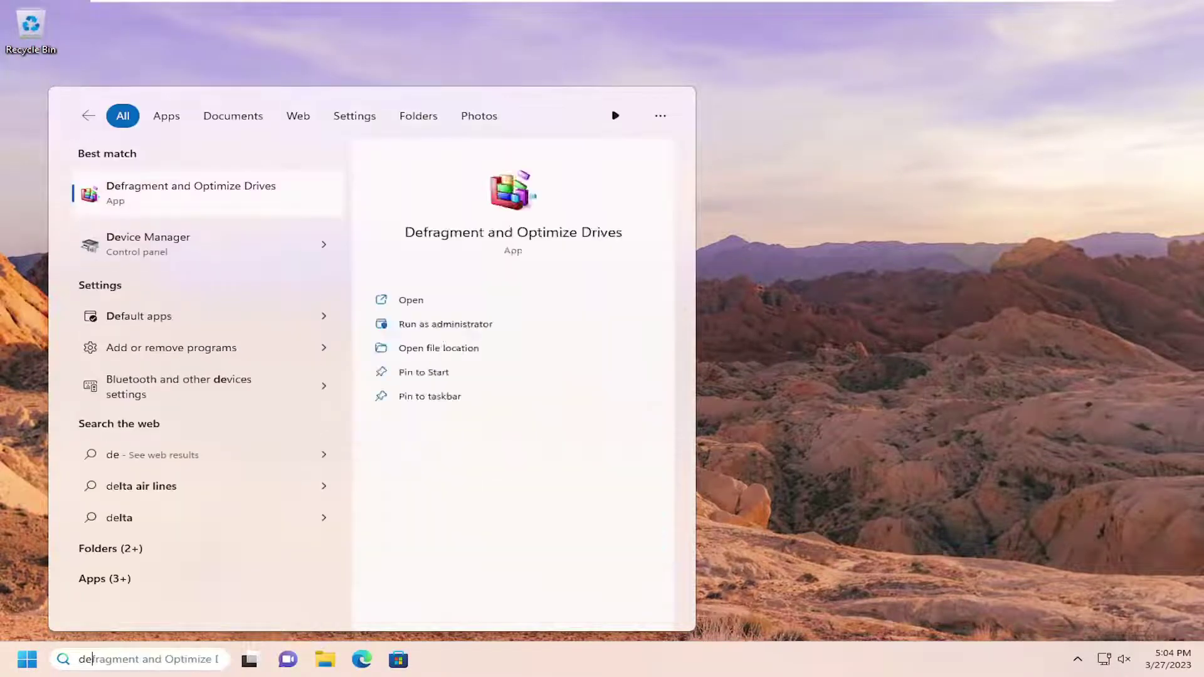
pyautogui.write('vice manager')
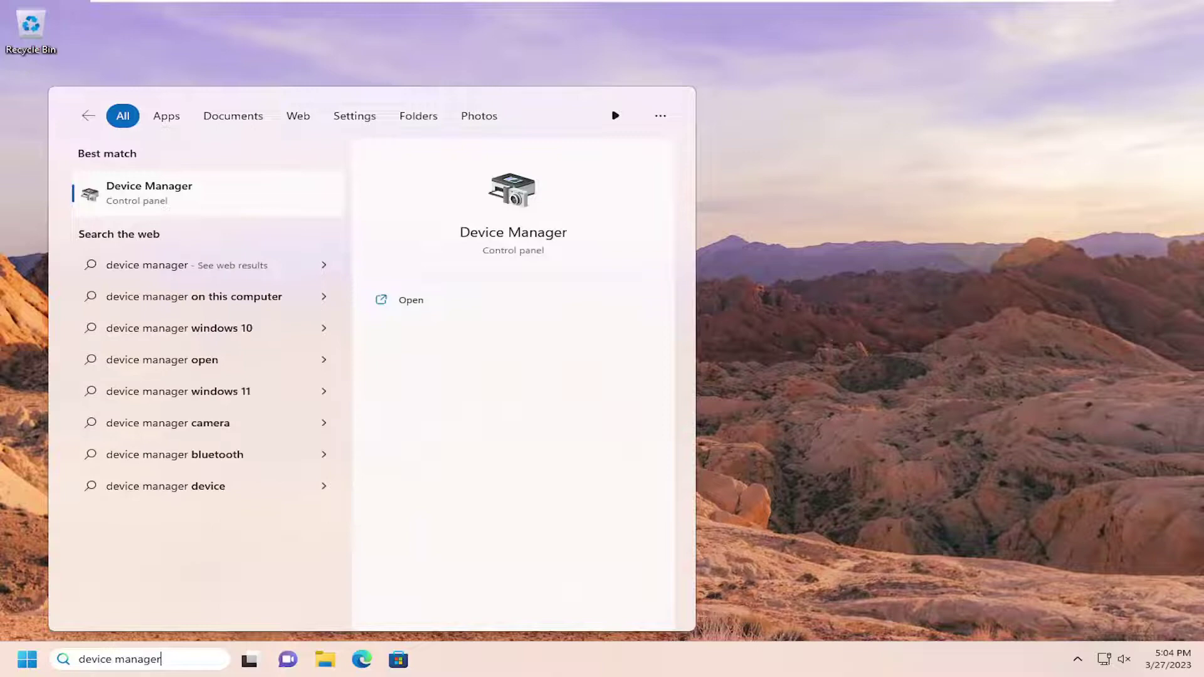
pyautogui.click(158, 198)
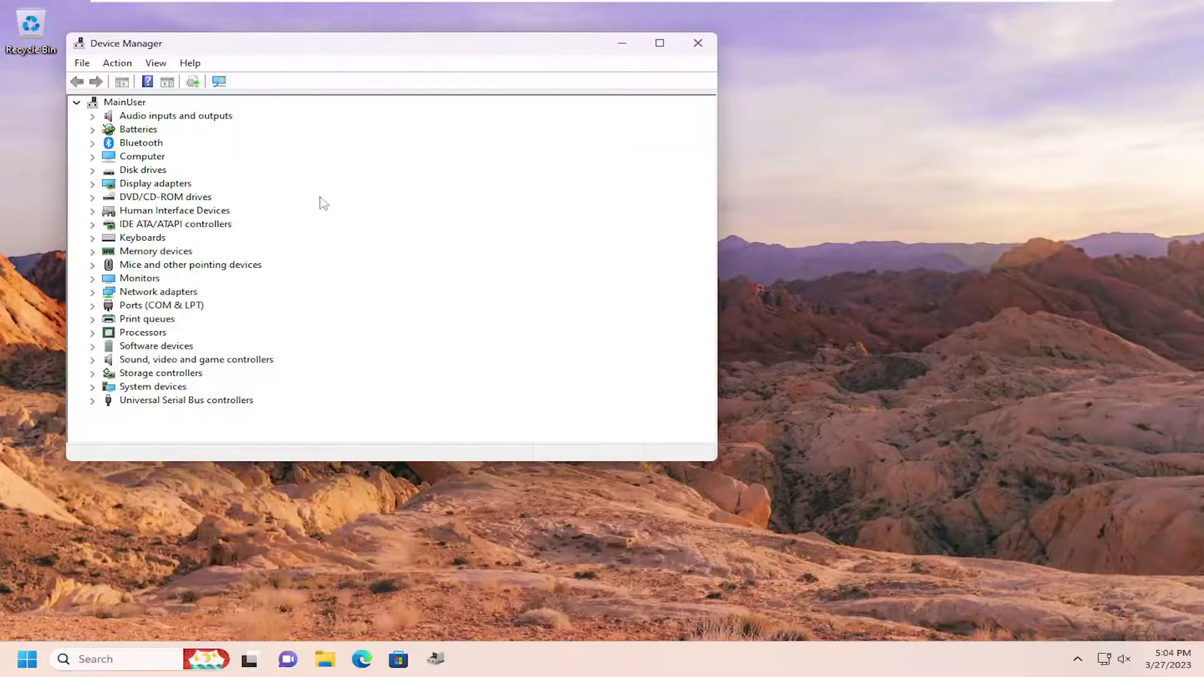
pyautogui.moveTo(506, 43); pyautogui.dragTo(747, 79)
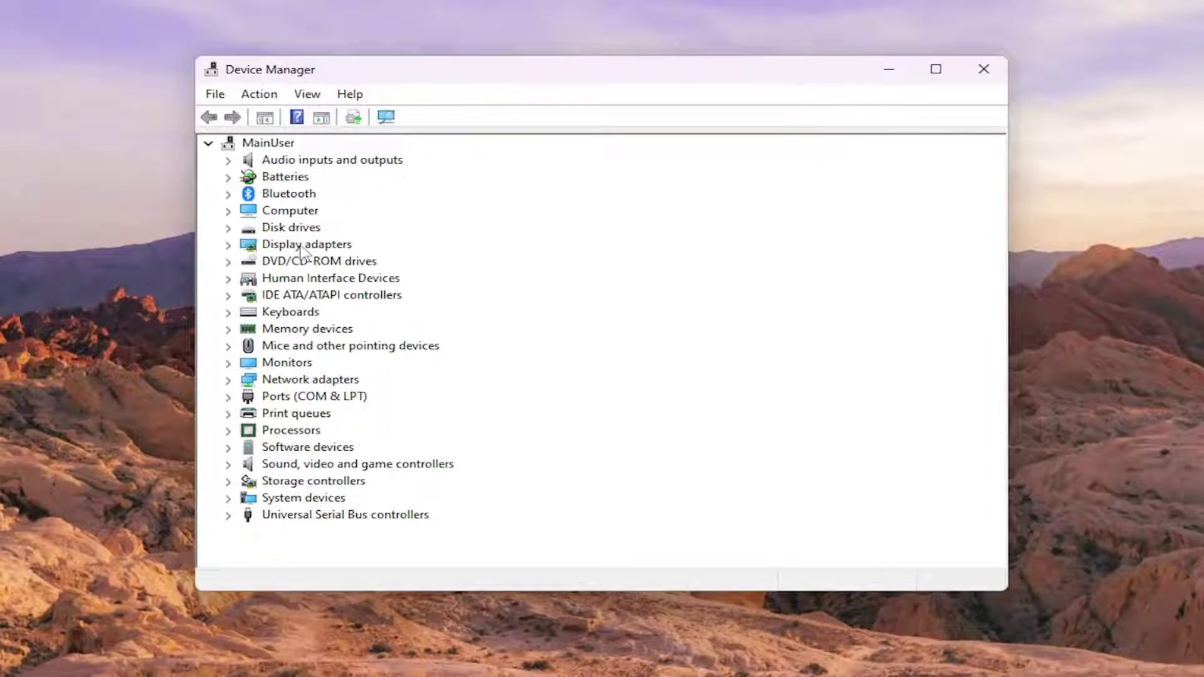
pyautogui.doubleClick(301, 247)
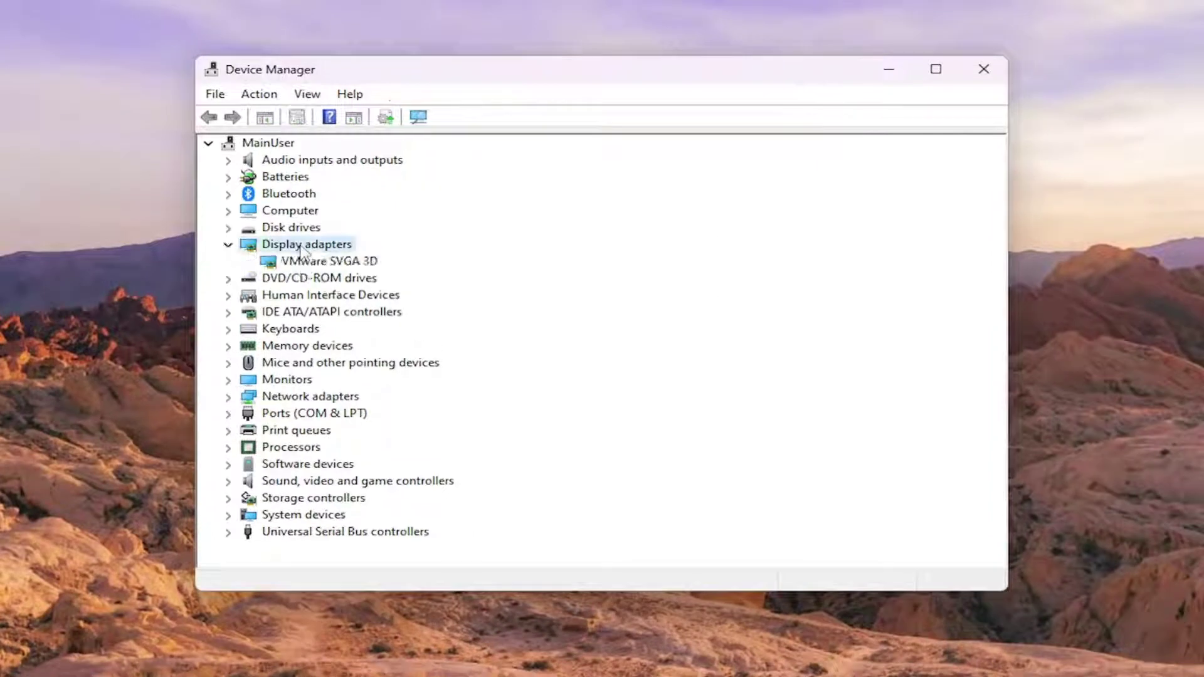
pyautogui.click(319, 263)
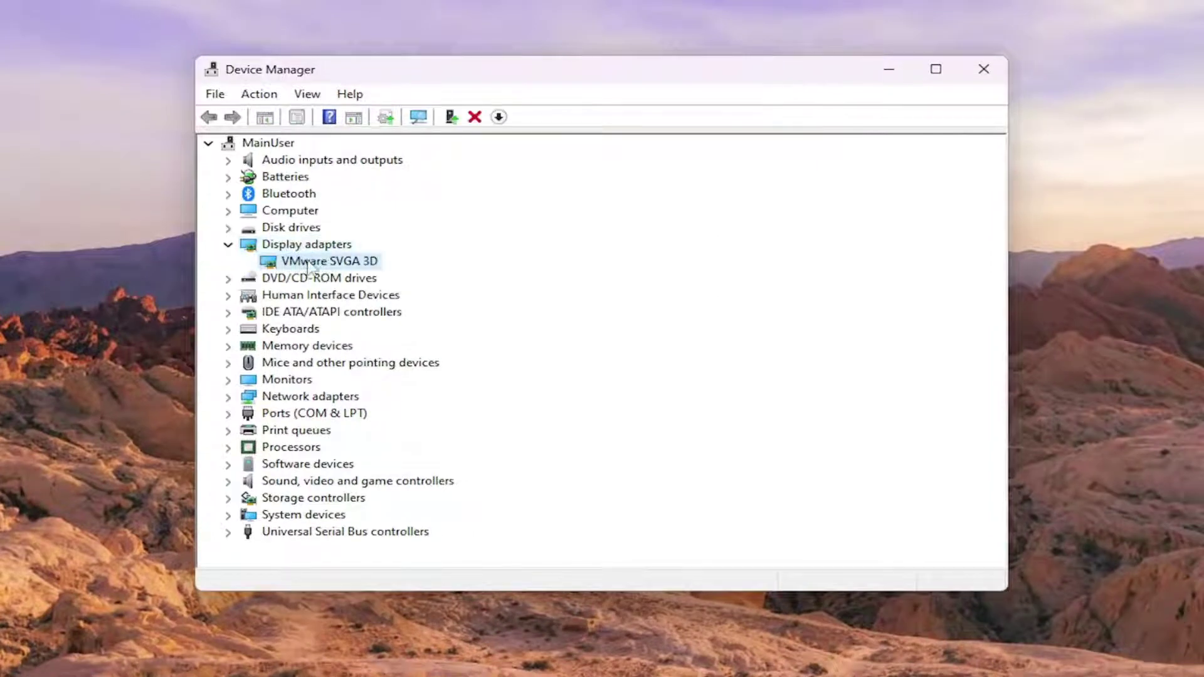
# Reinstall the VMware SVGA 3D driver from the computer's driver list, then close Device Manager
pyautogui.rightClick(304, 263)
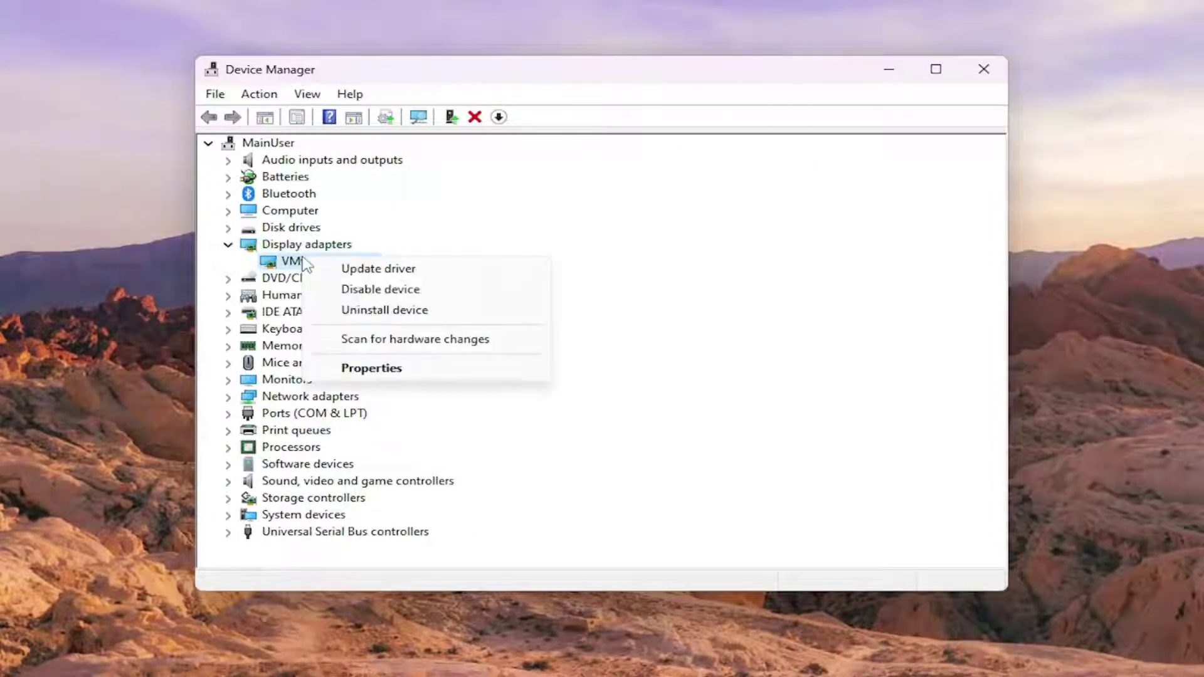
pyautogui.click(384, 269)
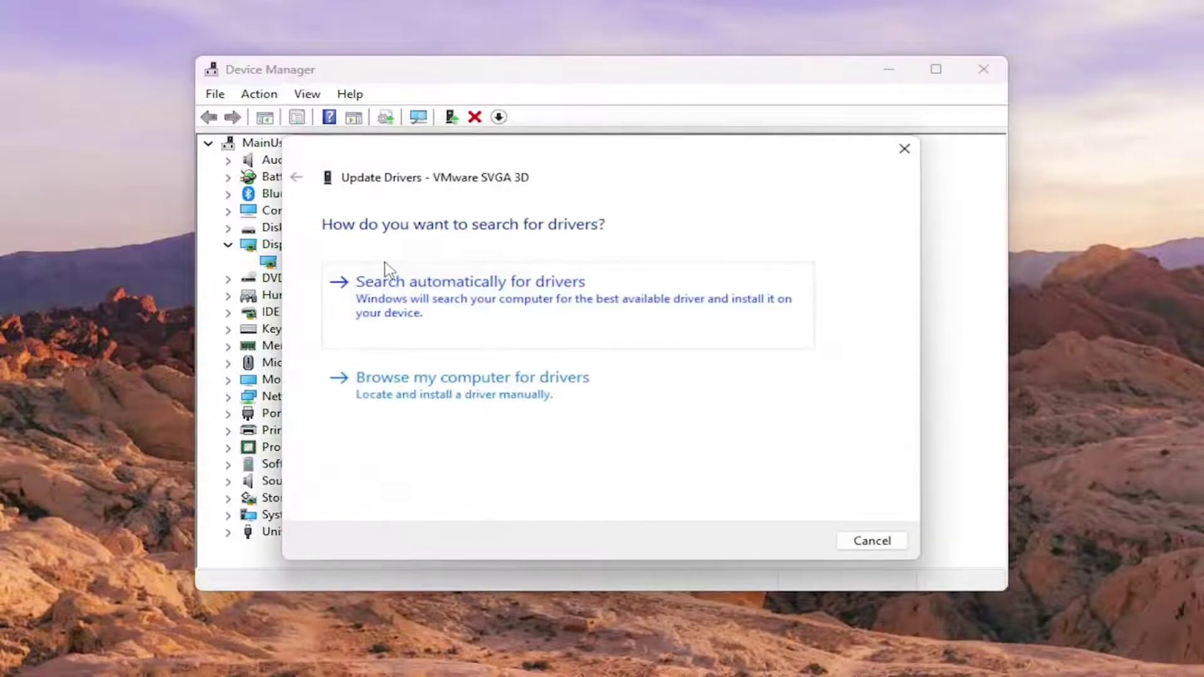
pyautogui.click(527, 394)
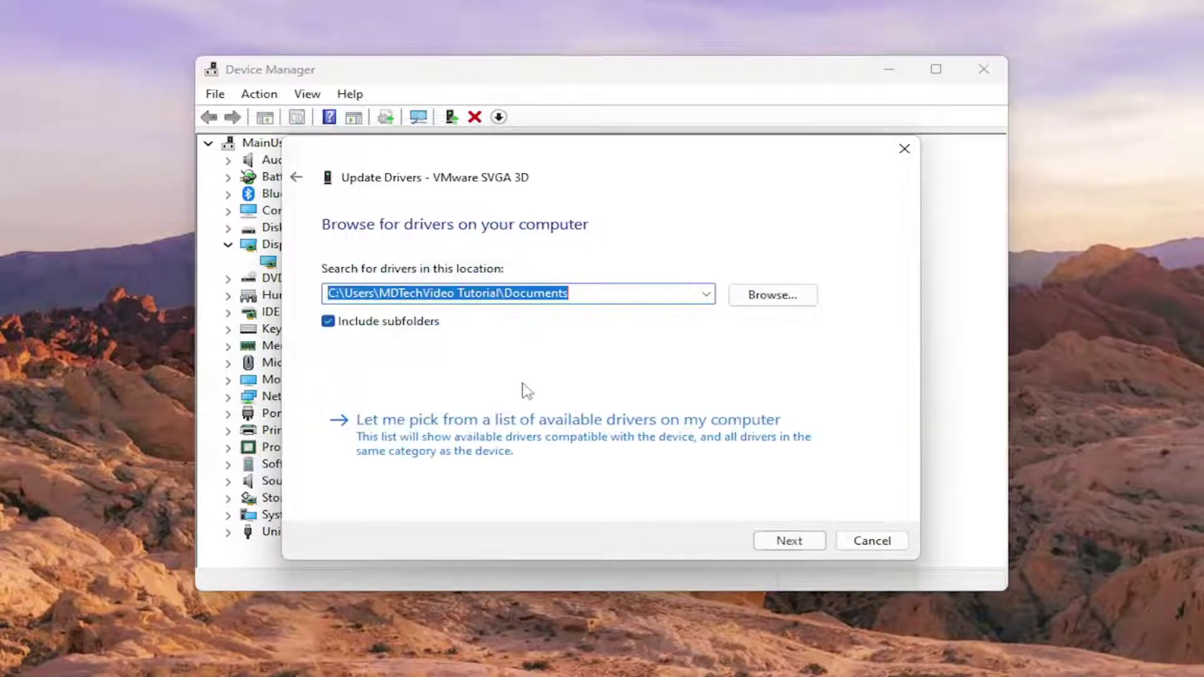
pyautogui.click(612, 444)
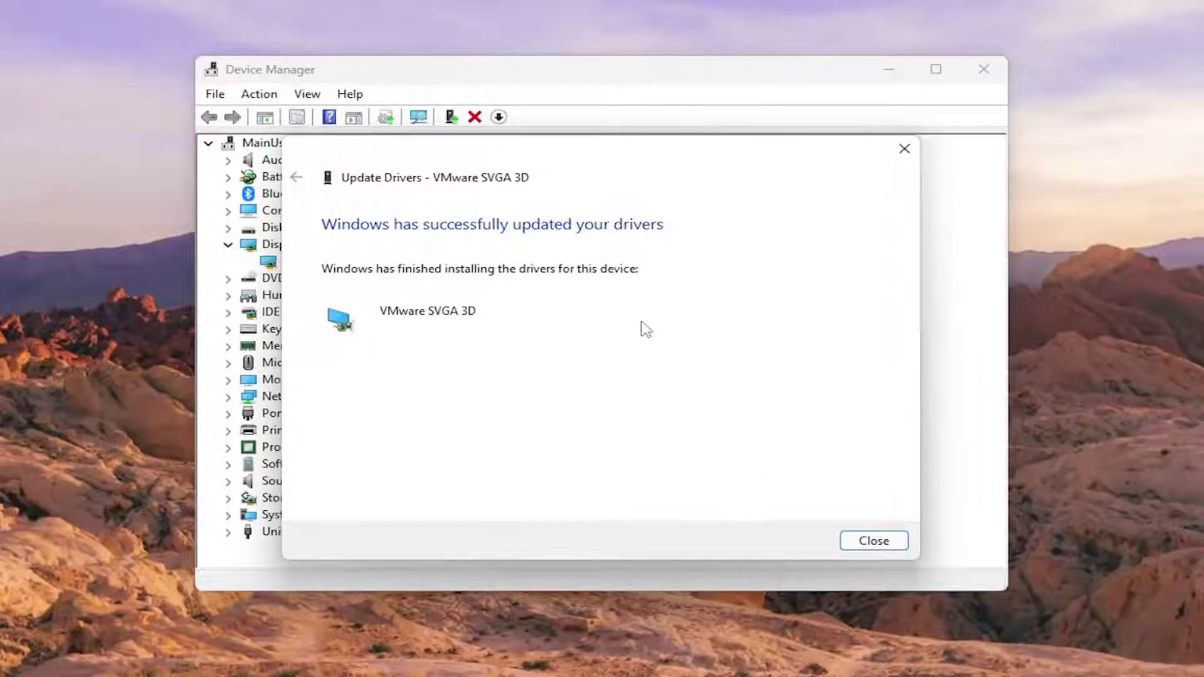
pyautogui.click(873, 541)
pyautogui.click(984, 69)
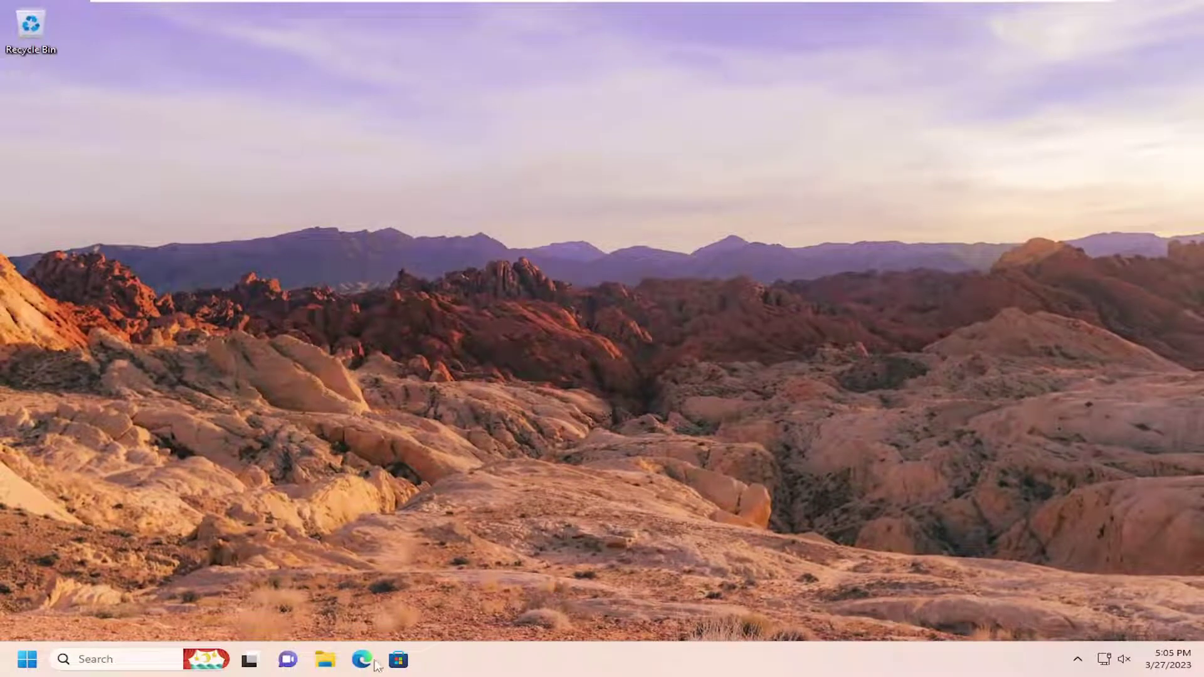
# Search 'nvidia' in Edge and go to the official NVIDIA website
pyautogui.click(375, 663)
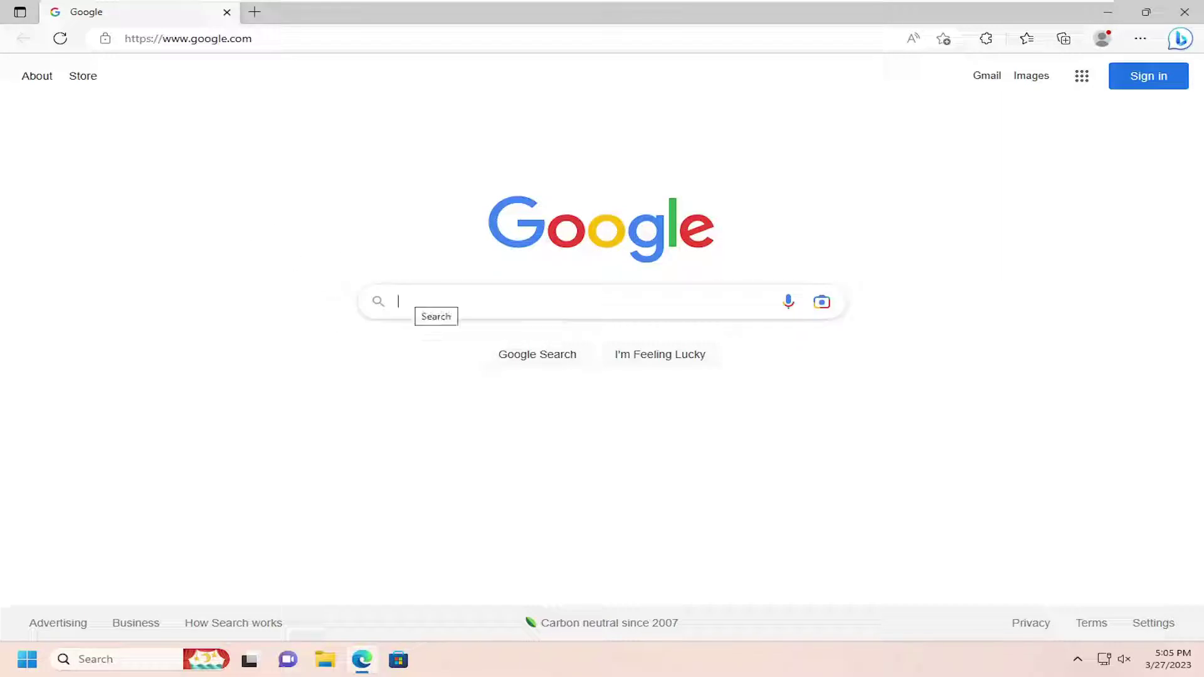
pyautogui.write('nvidia')
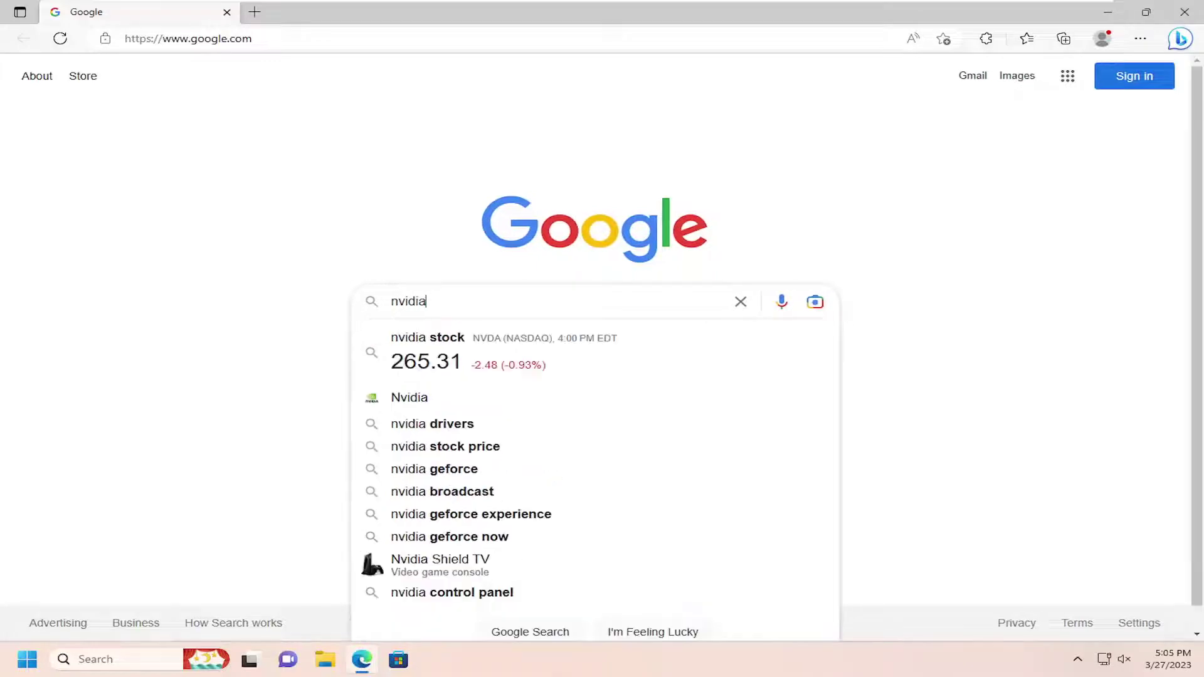
pyautogui.press('Return')
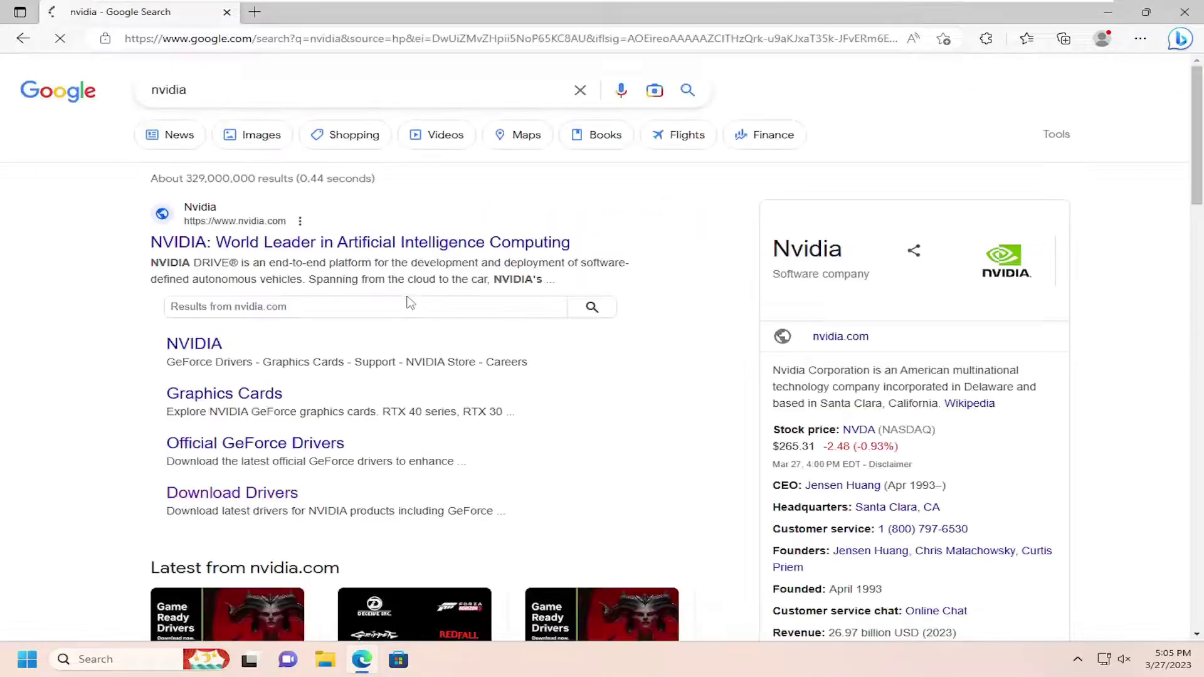
pyautogui.click(369, 245)
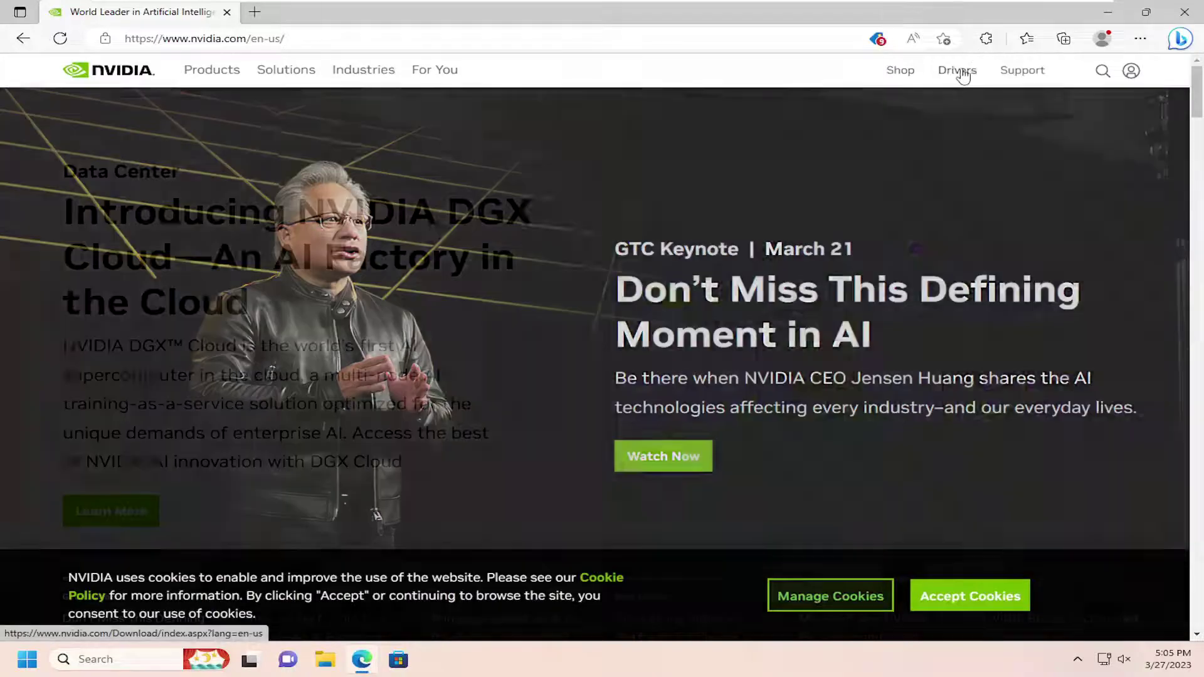
# Find the chosen GeForce product's driver and reach the Game Ready Driver 531.41 download page
pyautogui.click(956, 71)
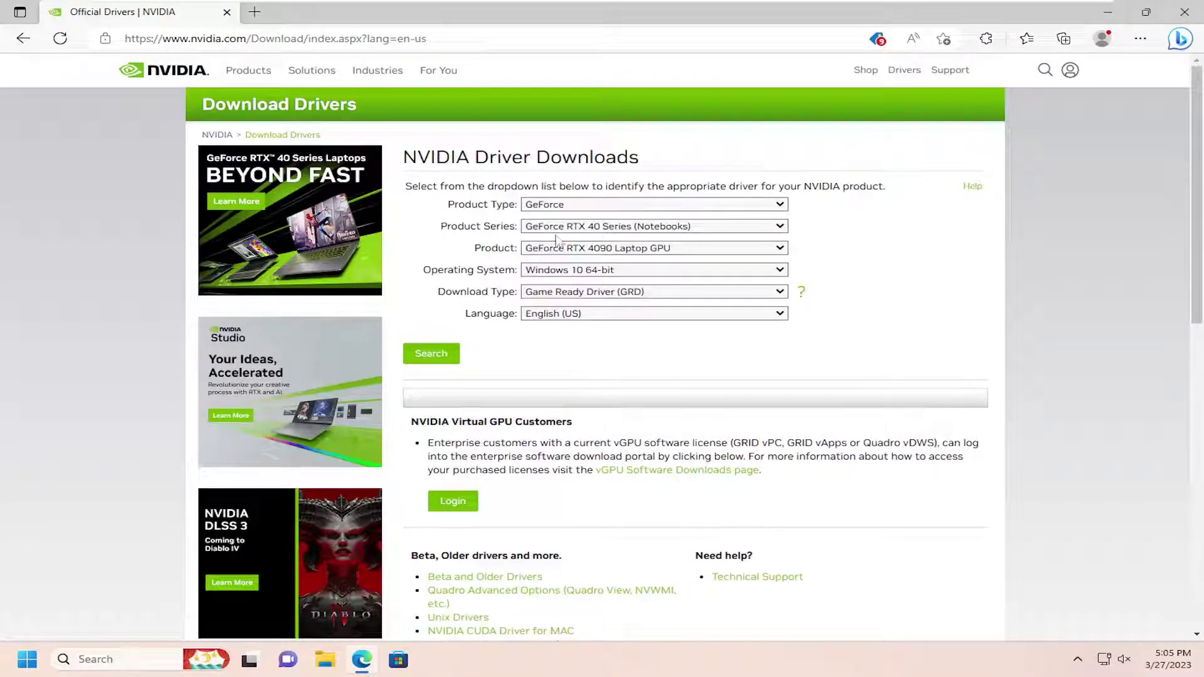
pyautogui.click(431, 360)
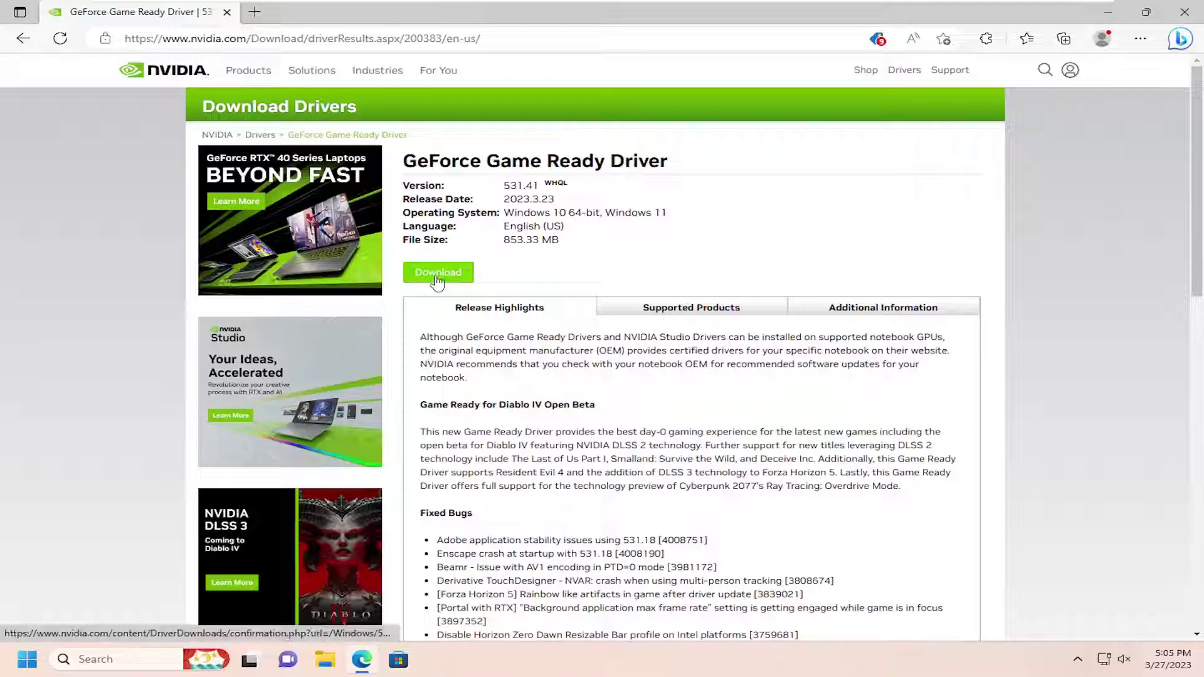
pyautogui.click(443, 276)
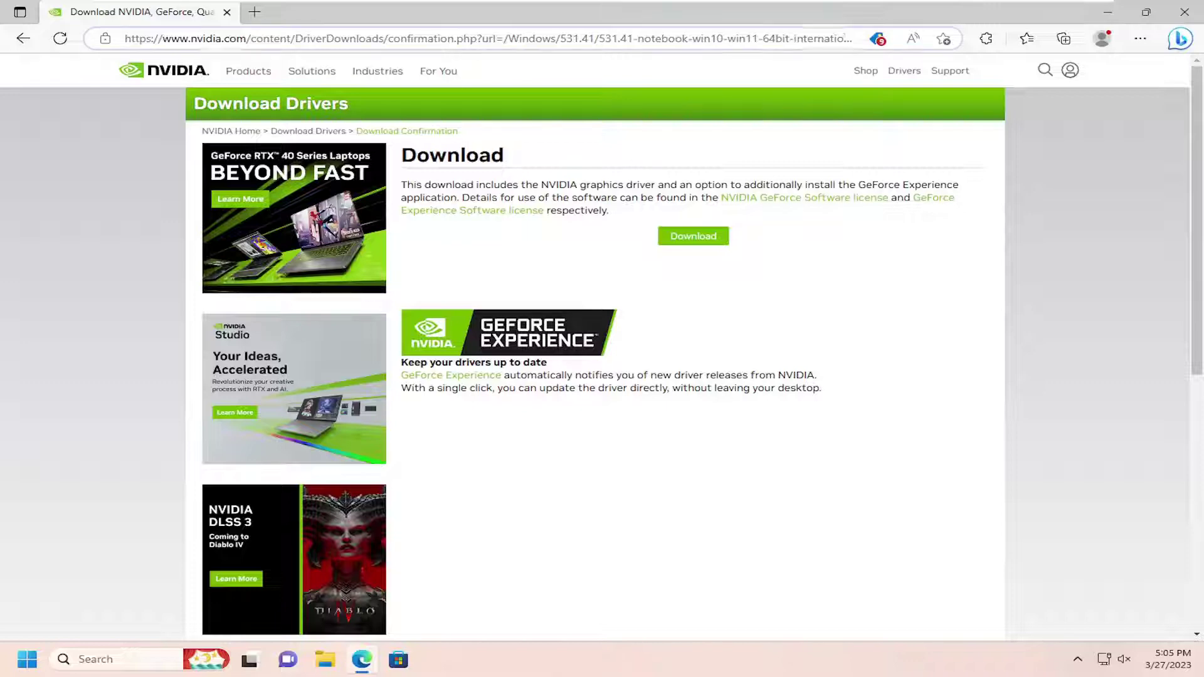
pyautogui.click(228, 43)
# Search Google for 'AMD drivers' and open the AMD Driver Auto-Detect Tool article
pyautogui.write('AMD drivers')
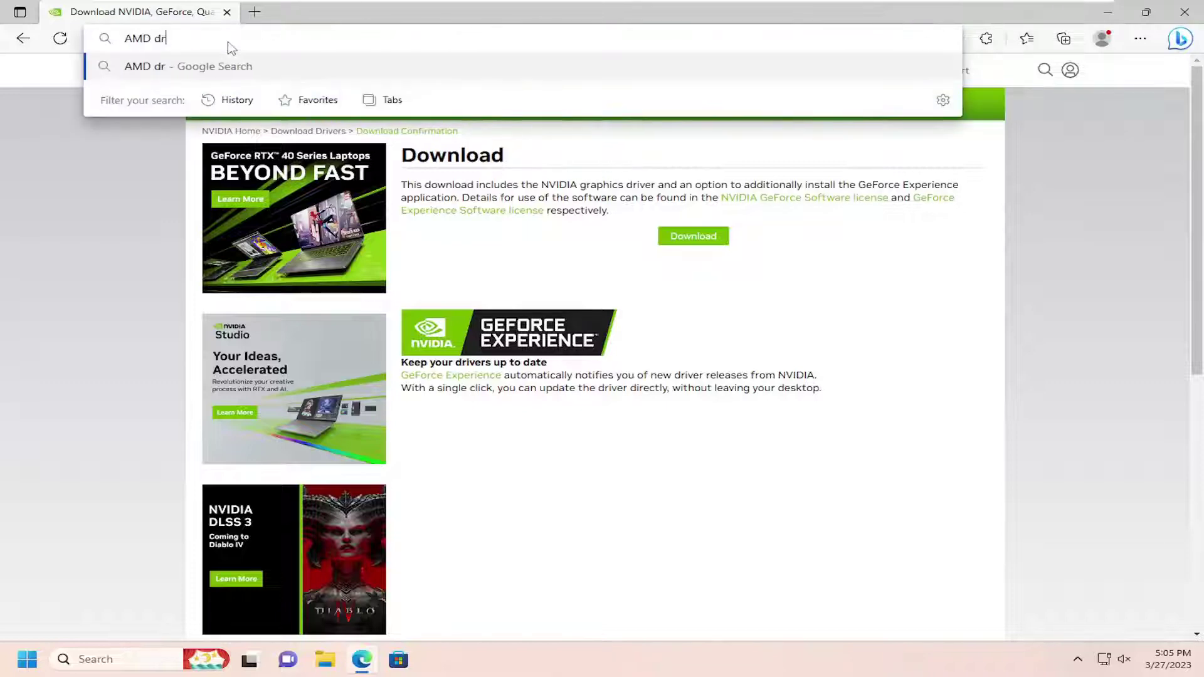
pyautogui.press('Return')
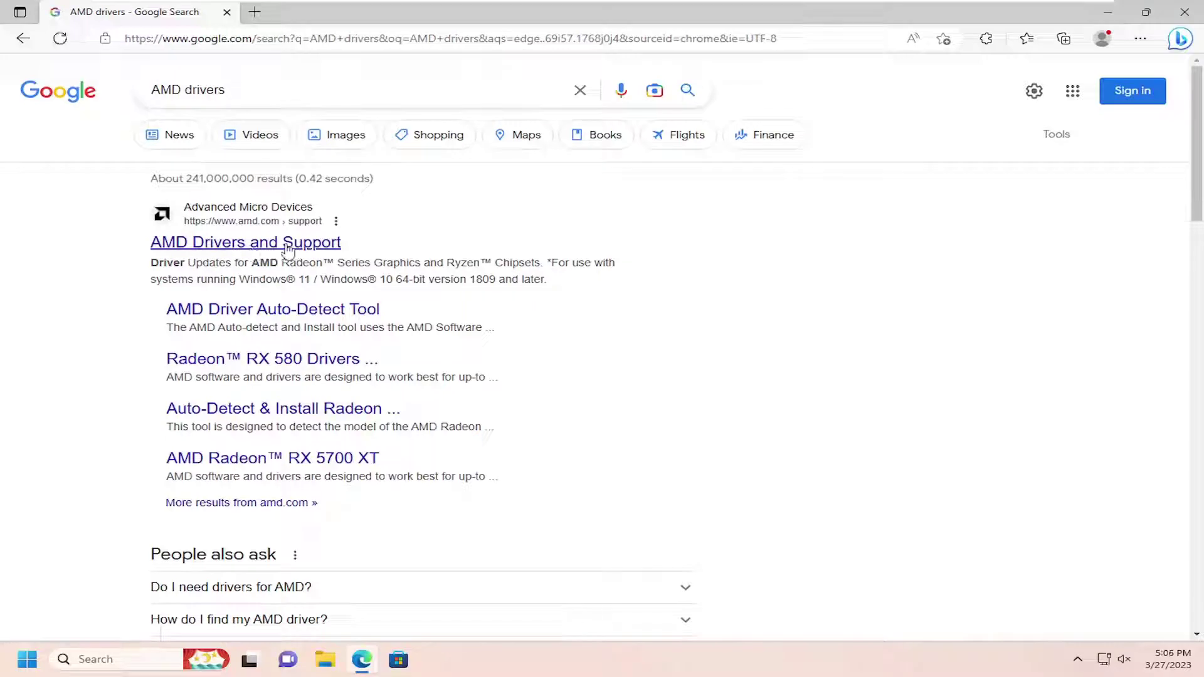
pyautogui.click(274, 315)
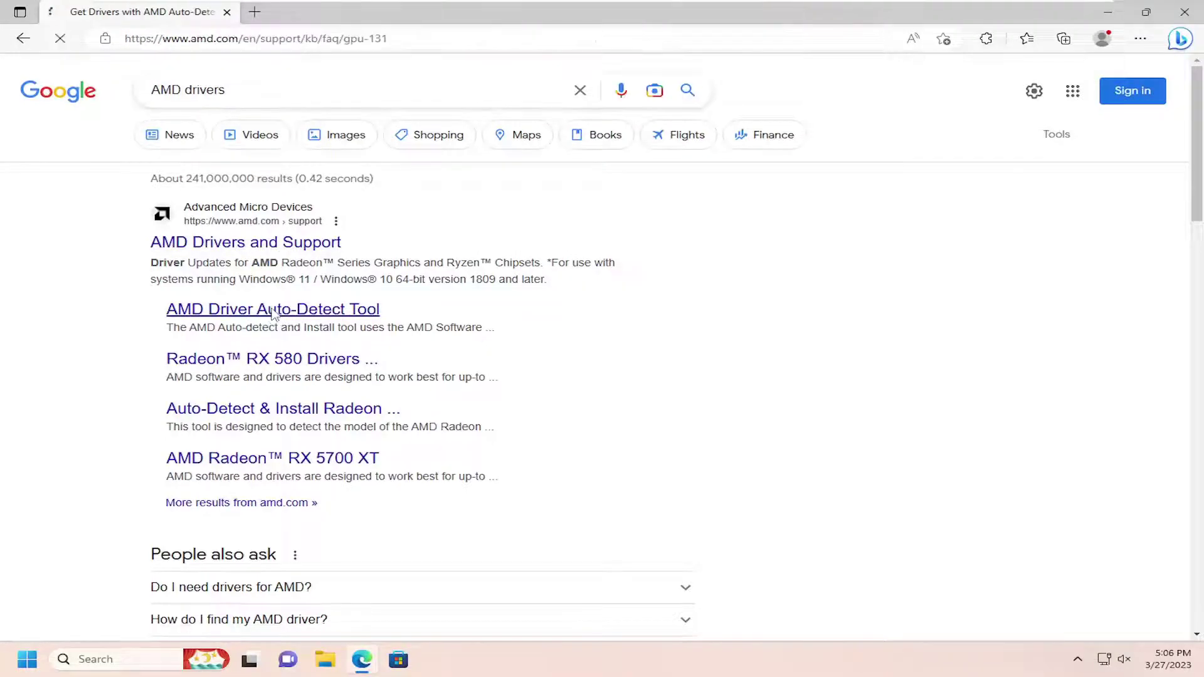
pyautogui.rightClick(273, 313)
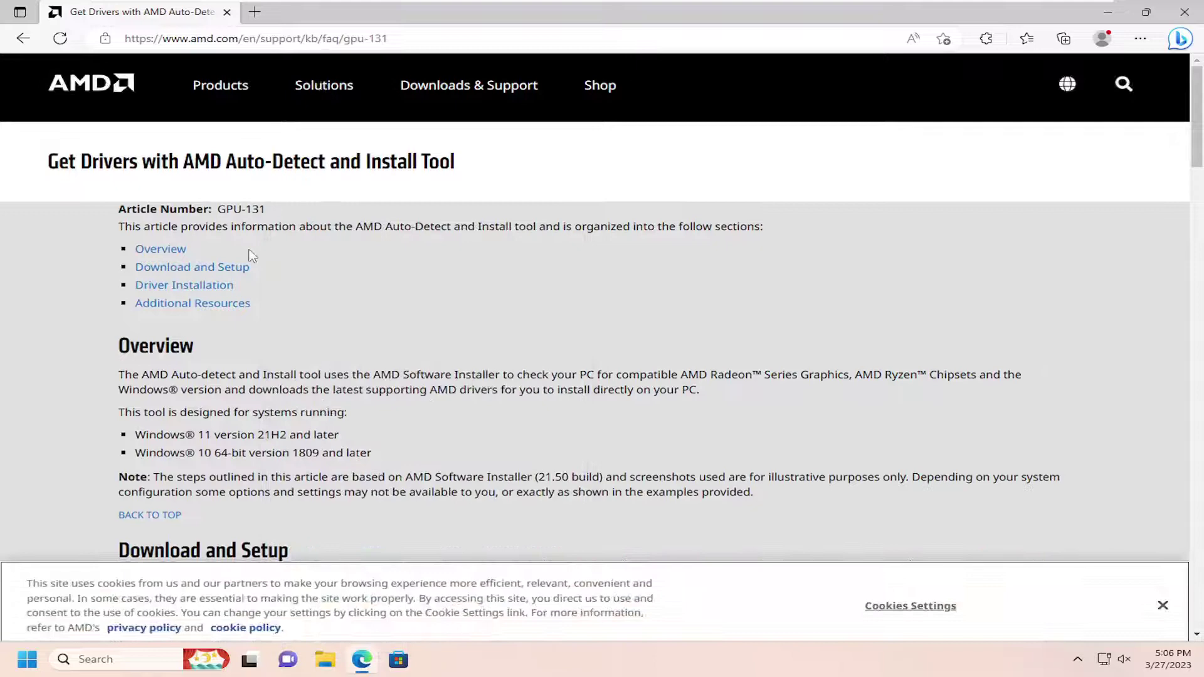
pyautogui.scroll(-5, 602, 351)
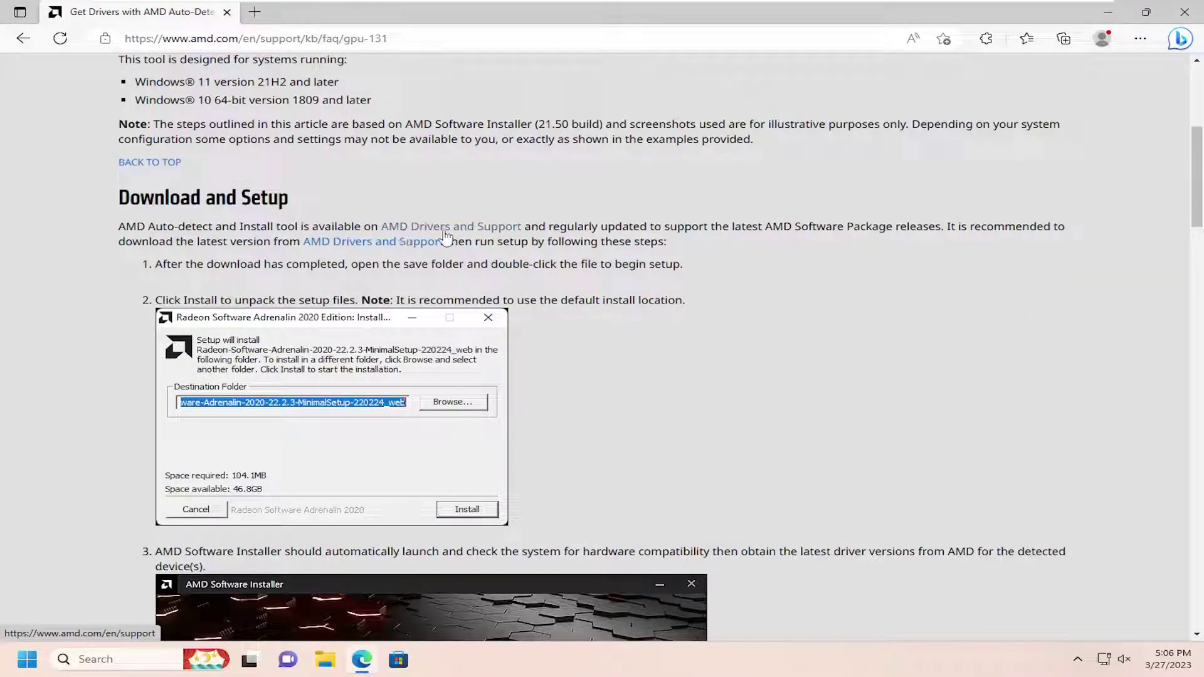
# Download the Adrenalin Edition 23.3.2 Windows installer from AMD Drivers and Support
pyautogui.click(493, 232)
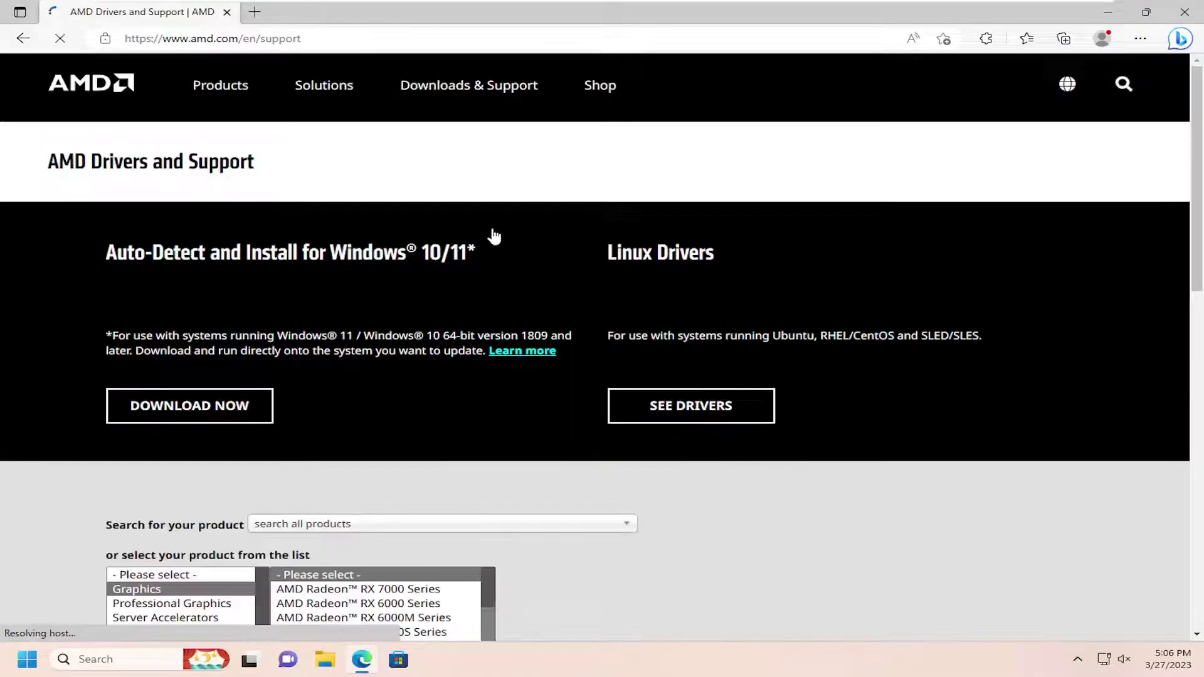
pyautogui.scroll(-1, 196, 187)
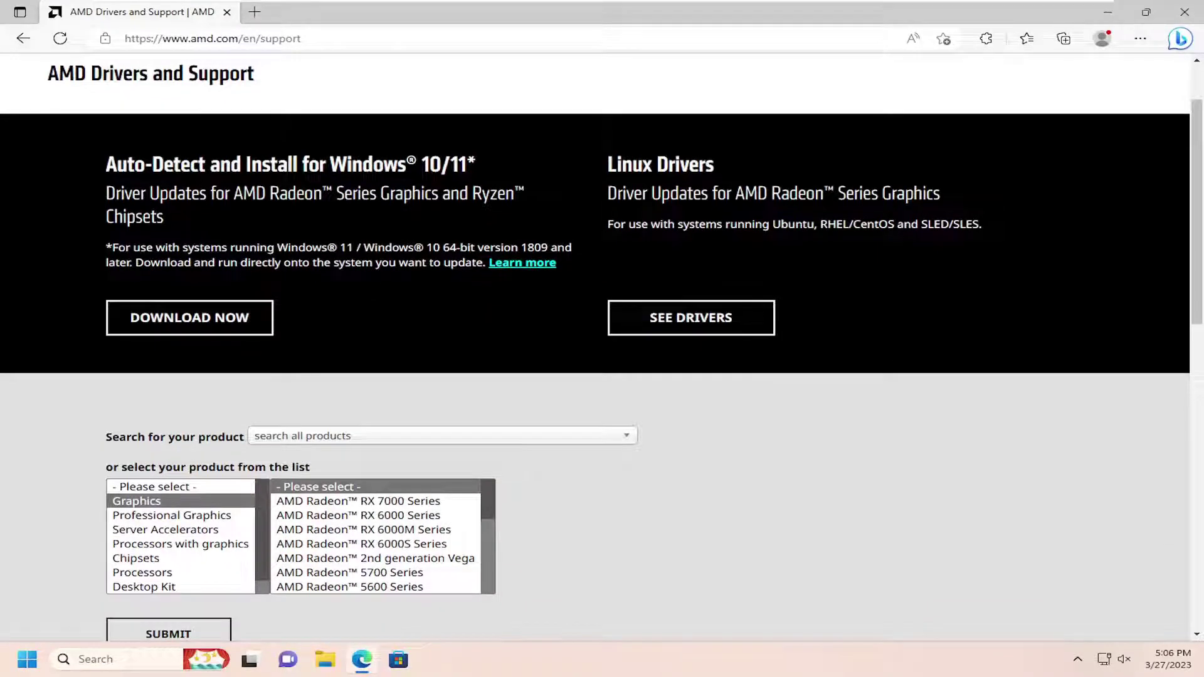
pyautogui.click(190, 319)
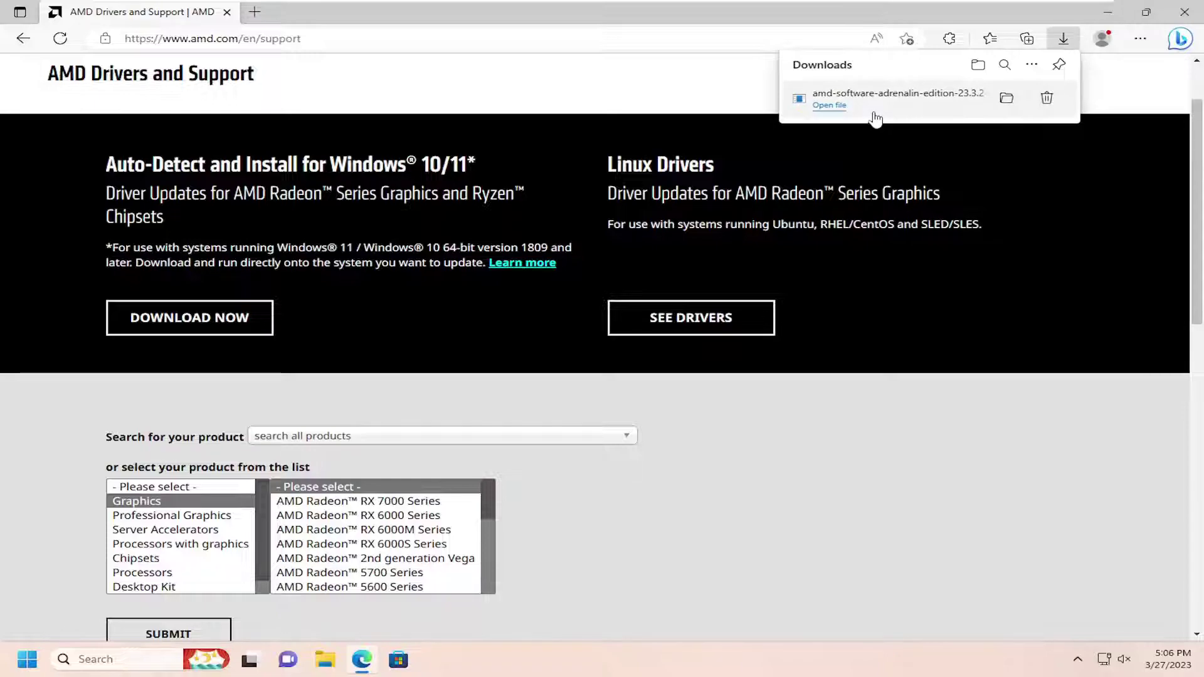
# Run the AMD installer with admin approval into the default folder, then dismiss the Error 173 message
pyautogui.click(887, 101)
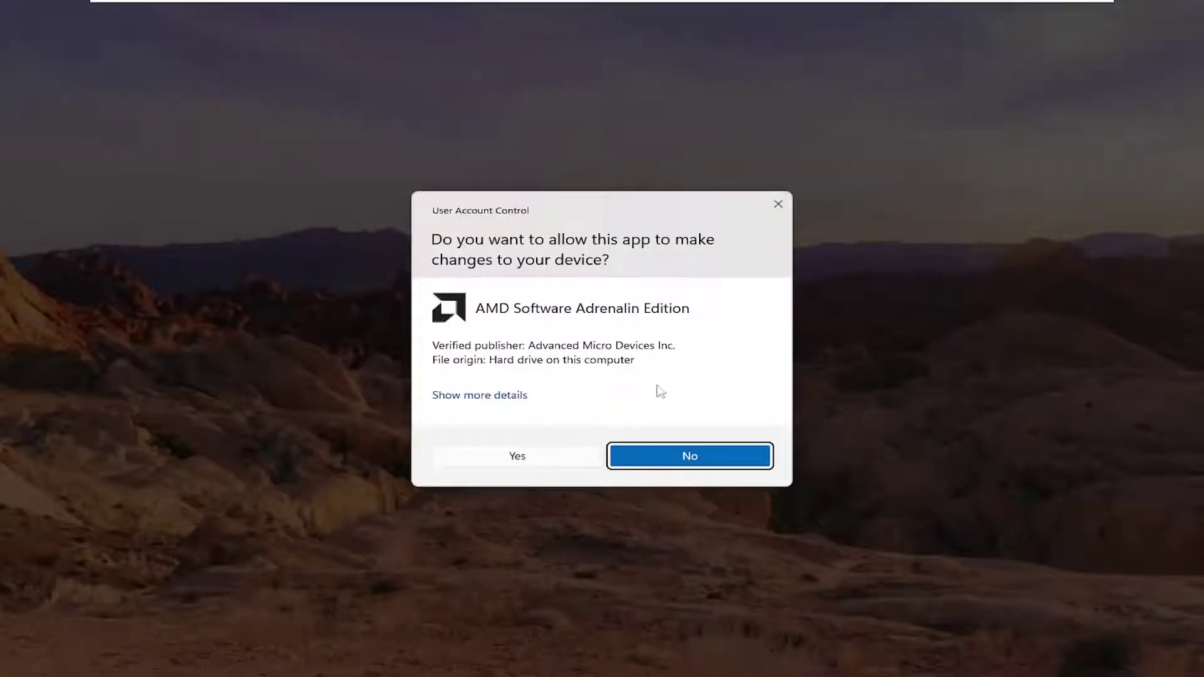
pyautogui.click(509, 464)
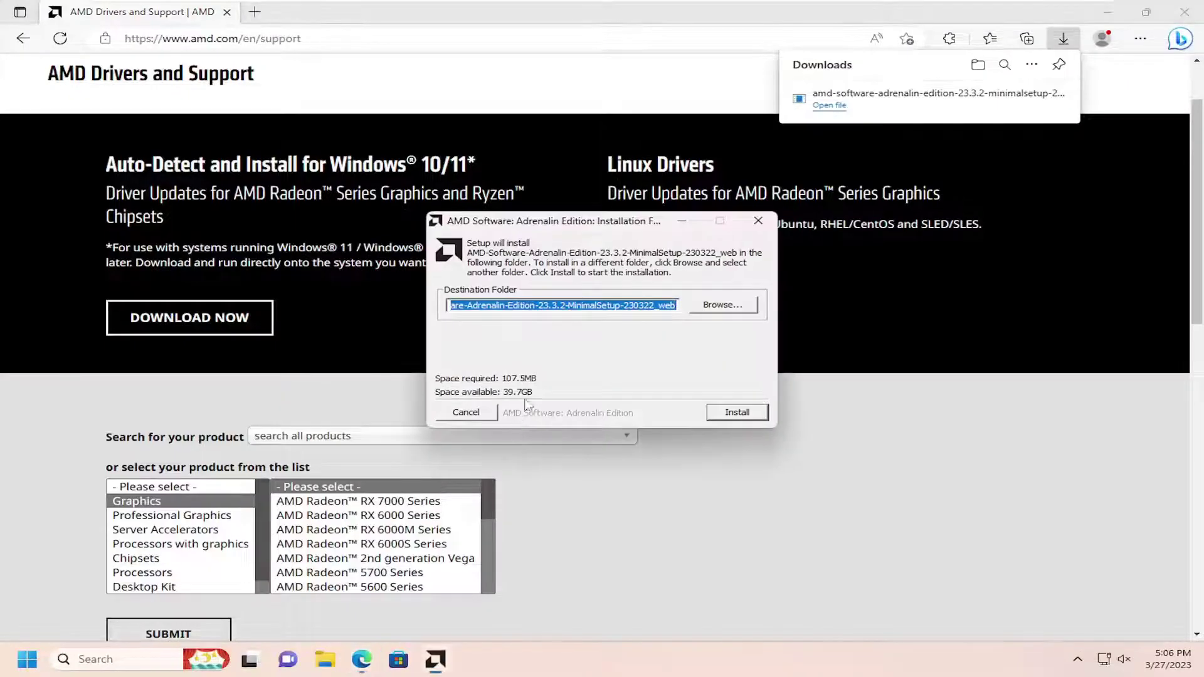
pyautogui.click(1110, 16)
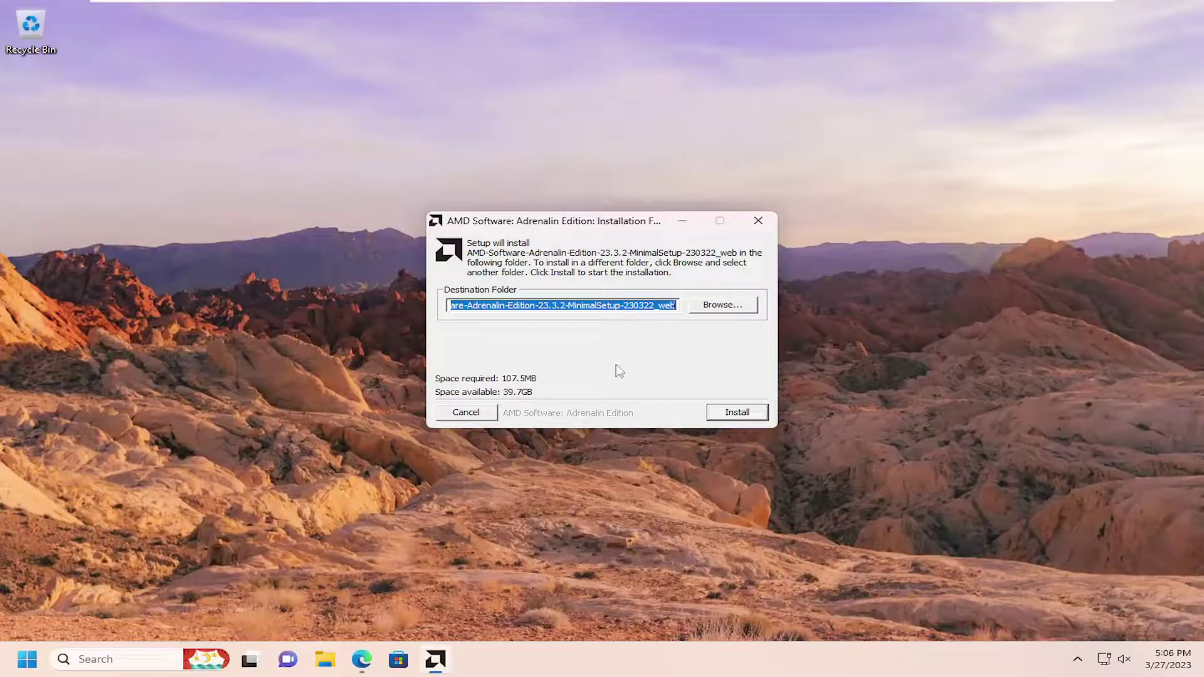
pyautogui.click(728, 415)
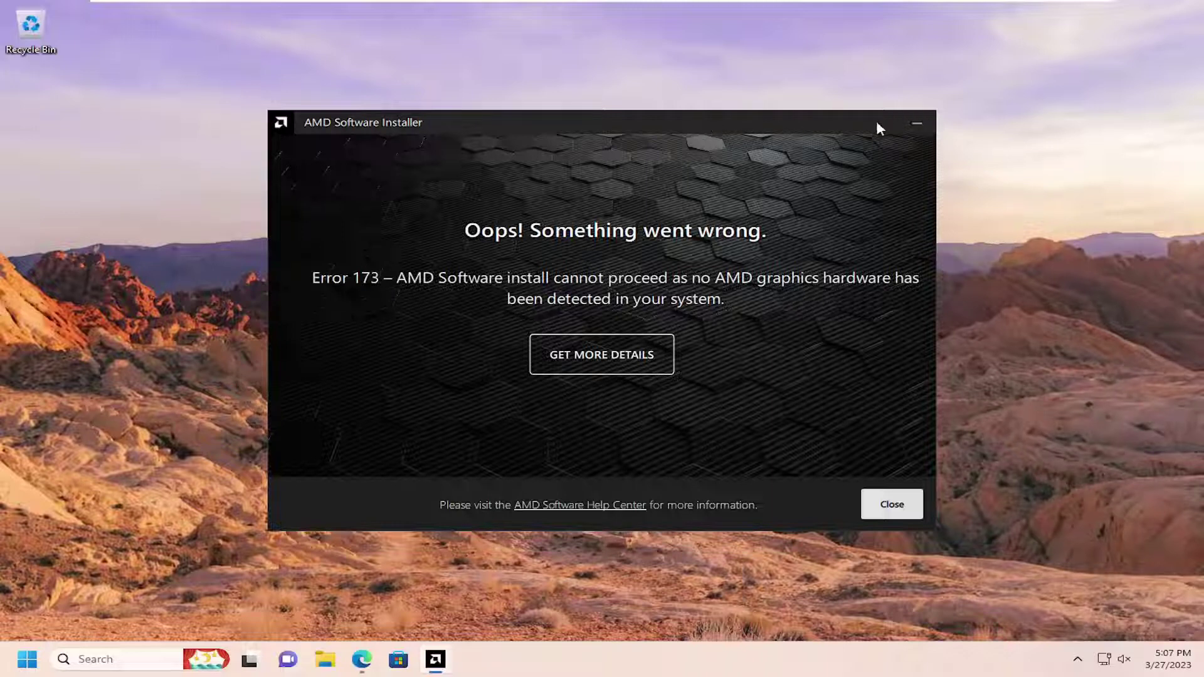
pyautogui.click(891, 505)
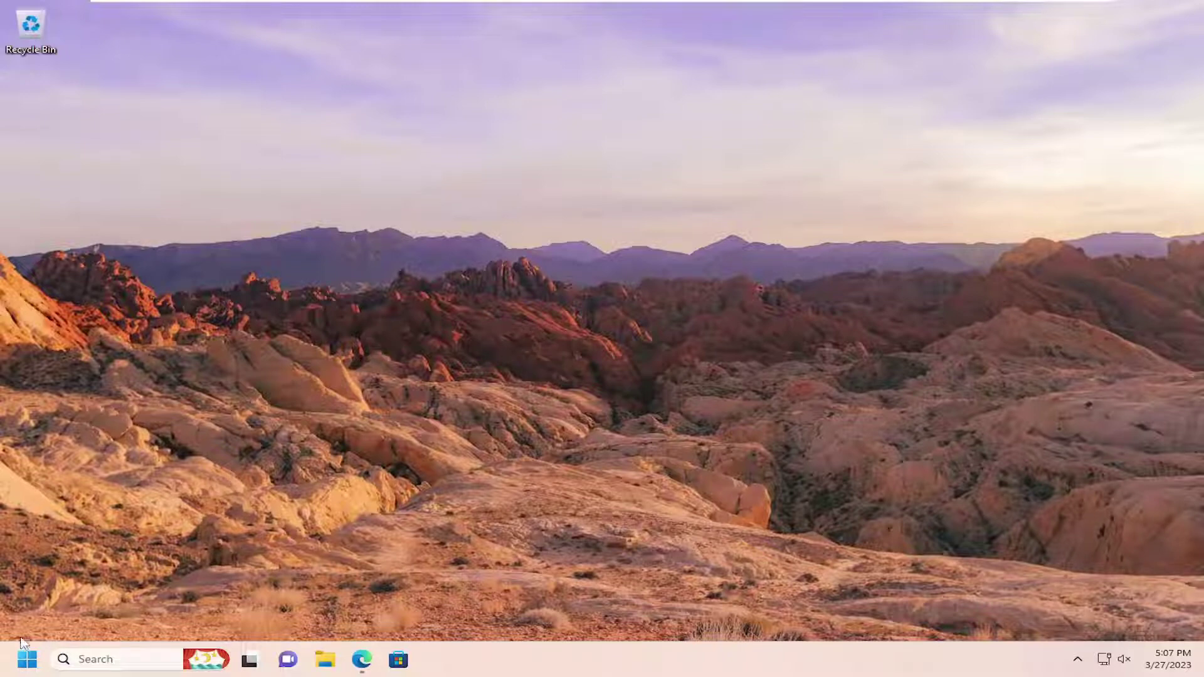
pyautogui.click(113, 659)
pyautogui.write('sys')
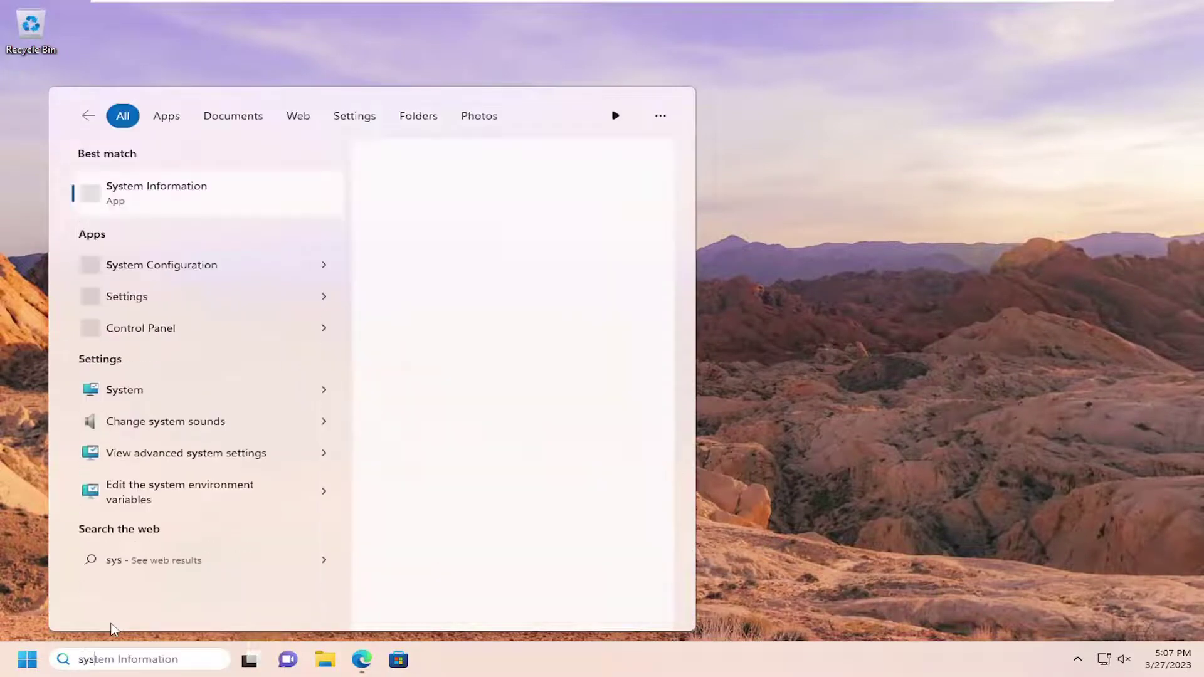
pyautogui.write('tem informa')
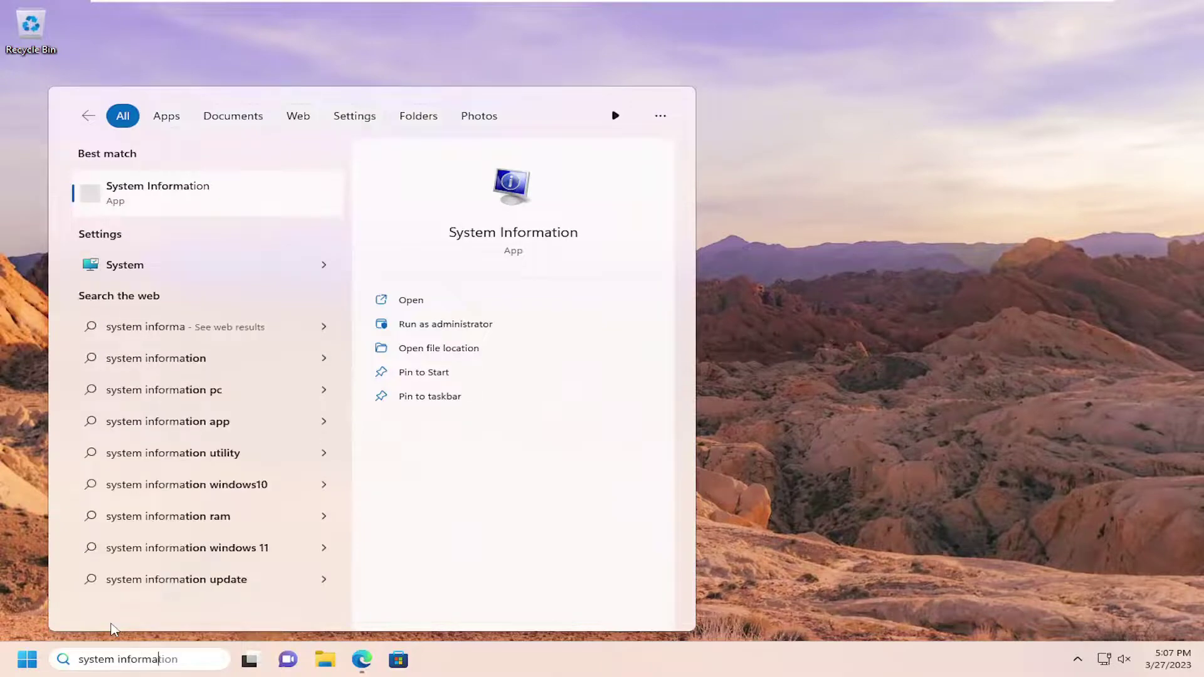
pyautogui.click(154, 204)
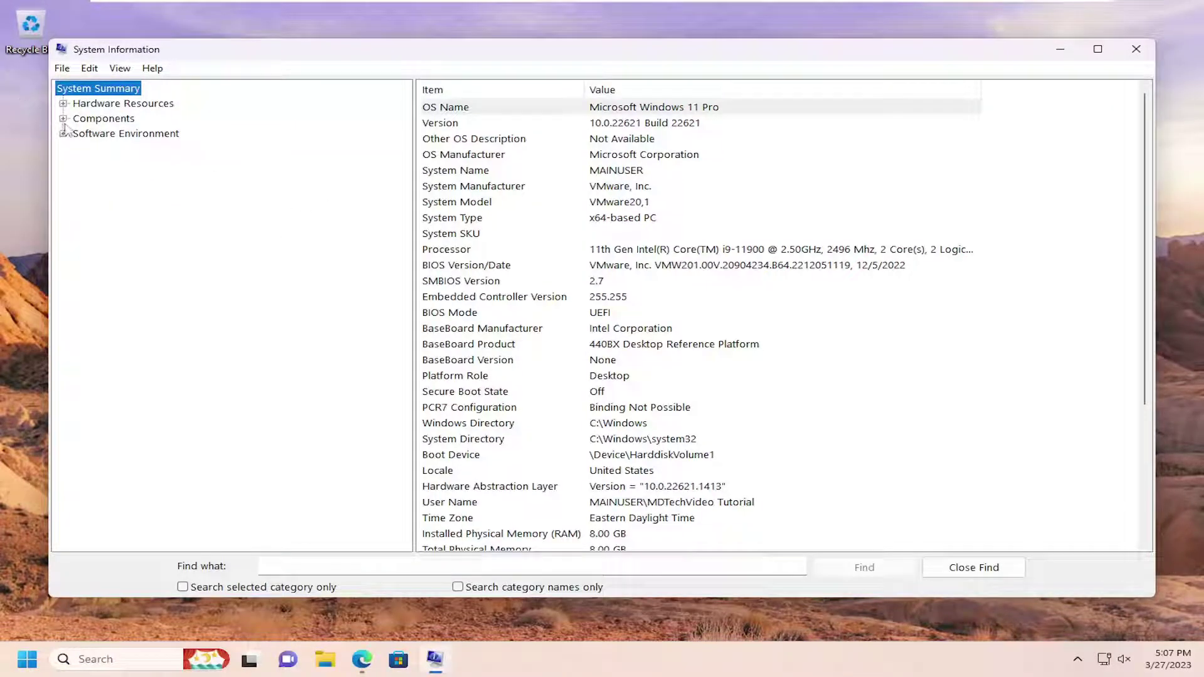
pyautogui.click(87, 119)
pyautogui.click(64, 119)
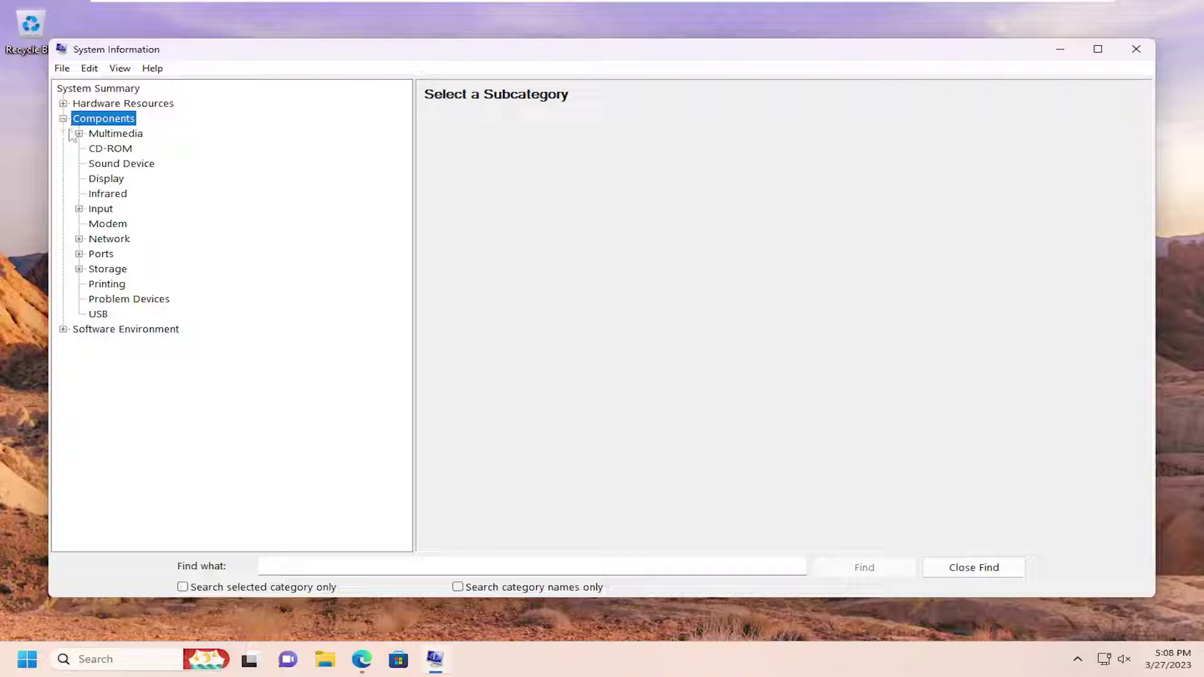
pyautogui.click(105, 180)
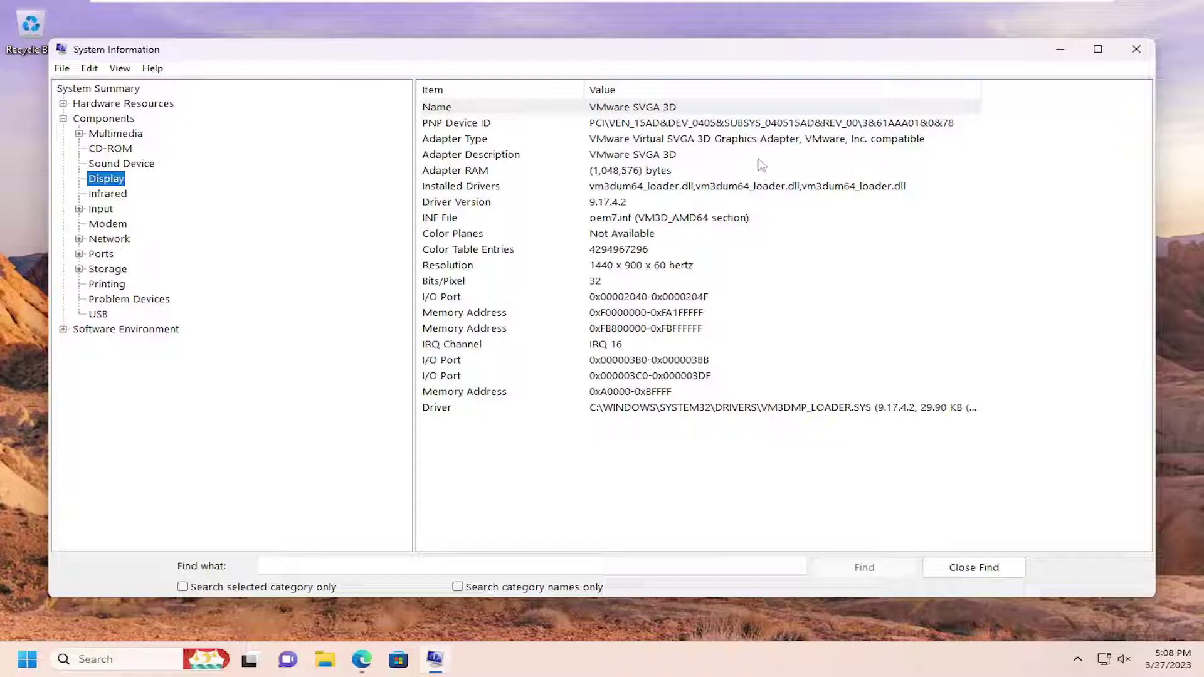
pyautogui.click(1136, 49)
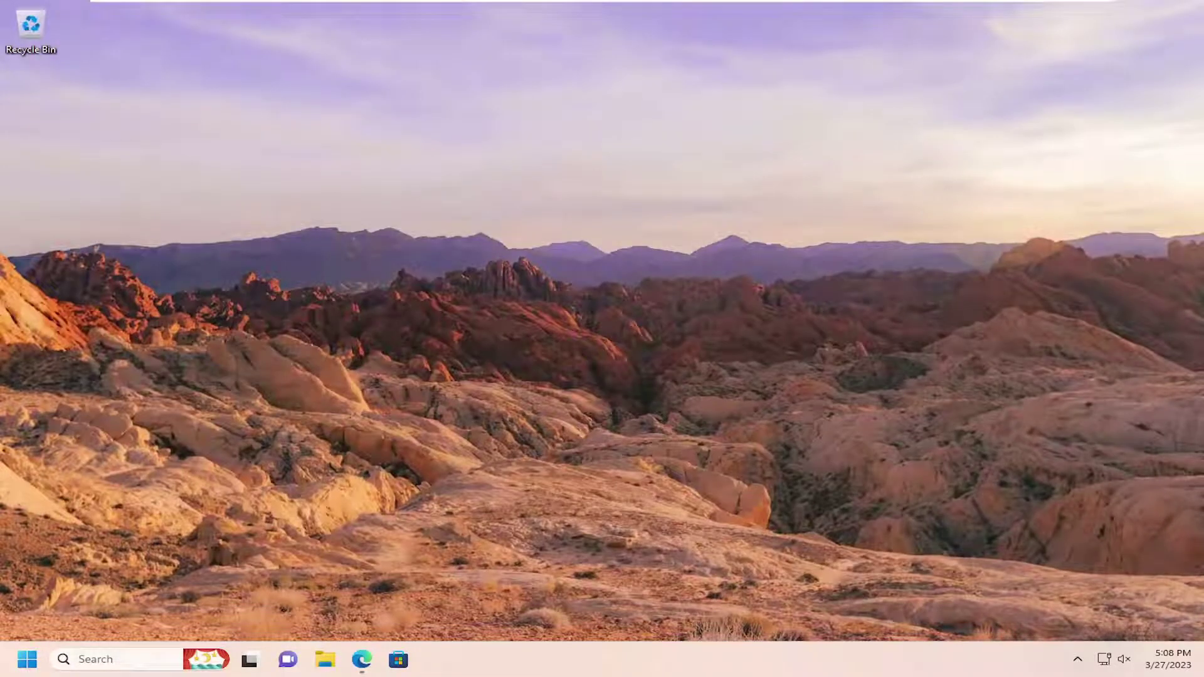